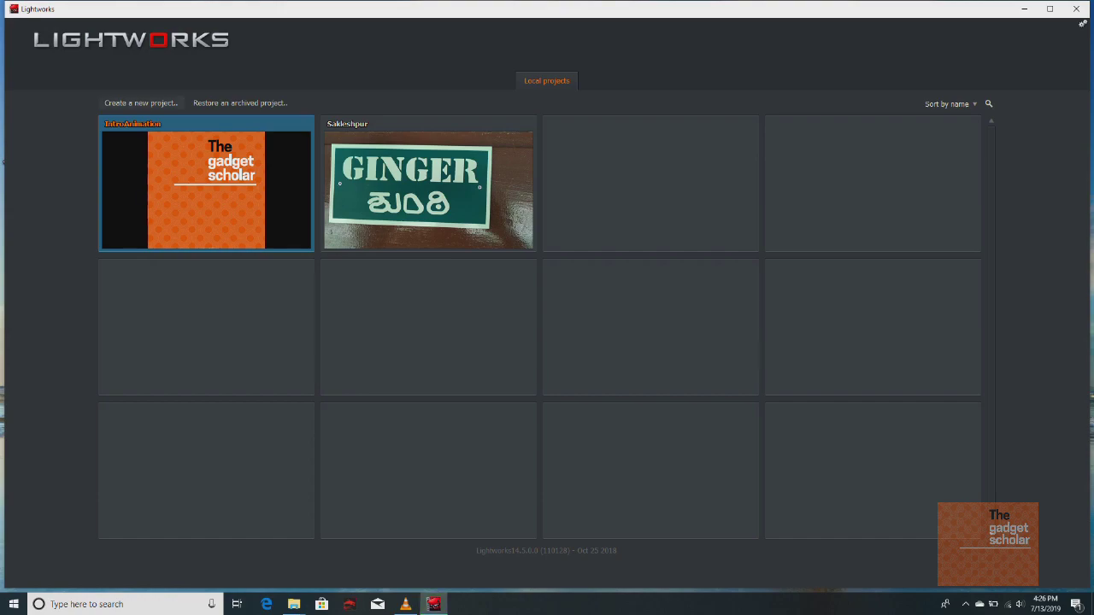
Step: Create a new project named Test with the frame rate set to Mixed rates
{"action": "left_click", "coordinate": [141, 102]}
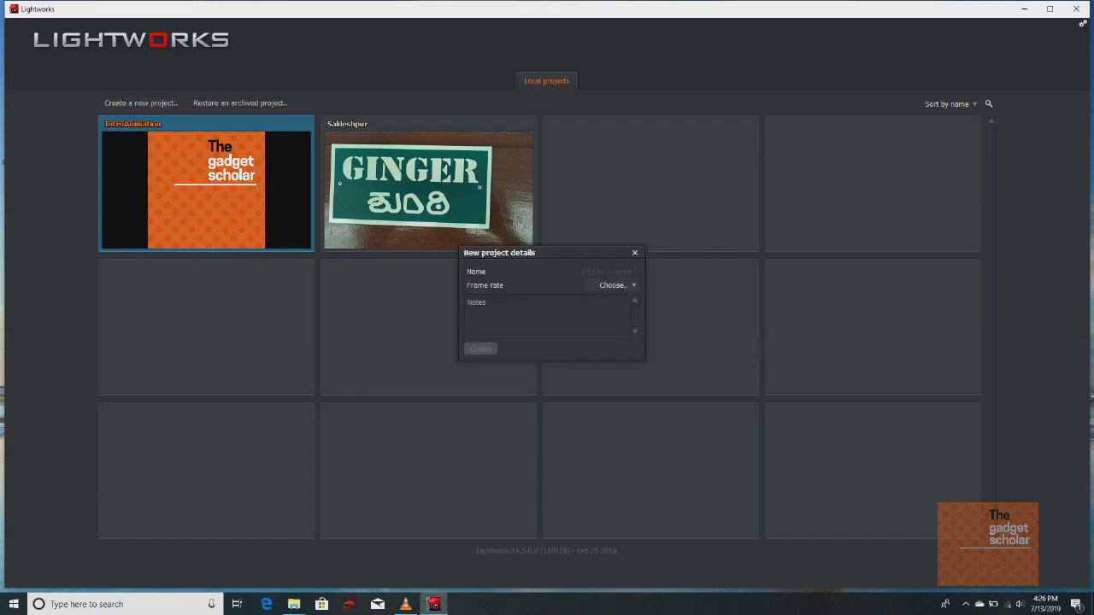
{"action": "type", "text": "Test"}
{"action": "left_click", "coordinate": [592, 285]}
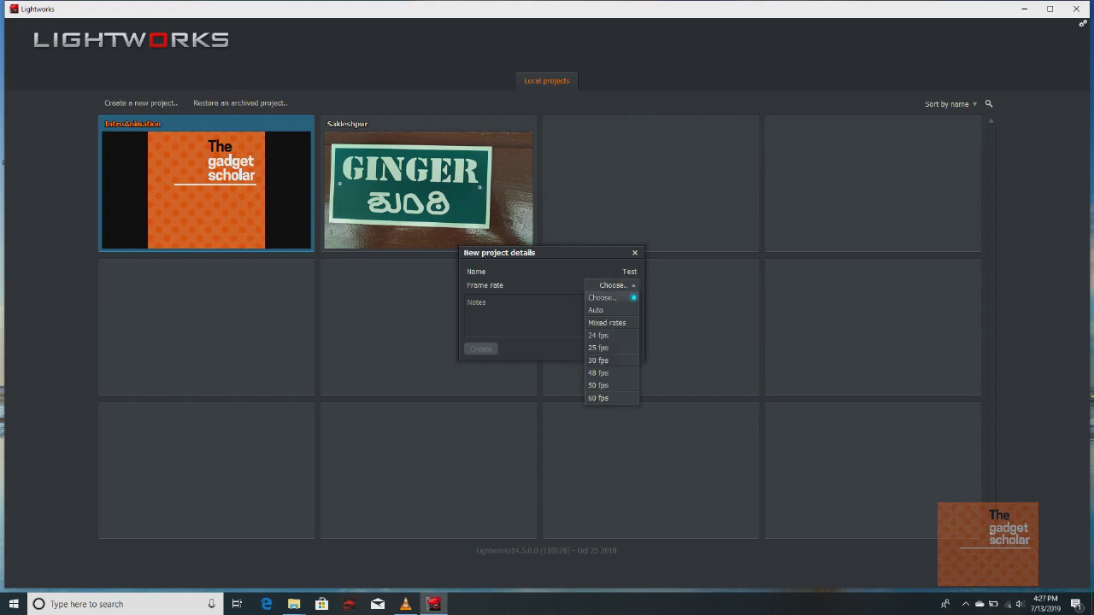
{"action": "left_click", "coordinate": [607, 323]}
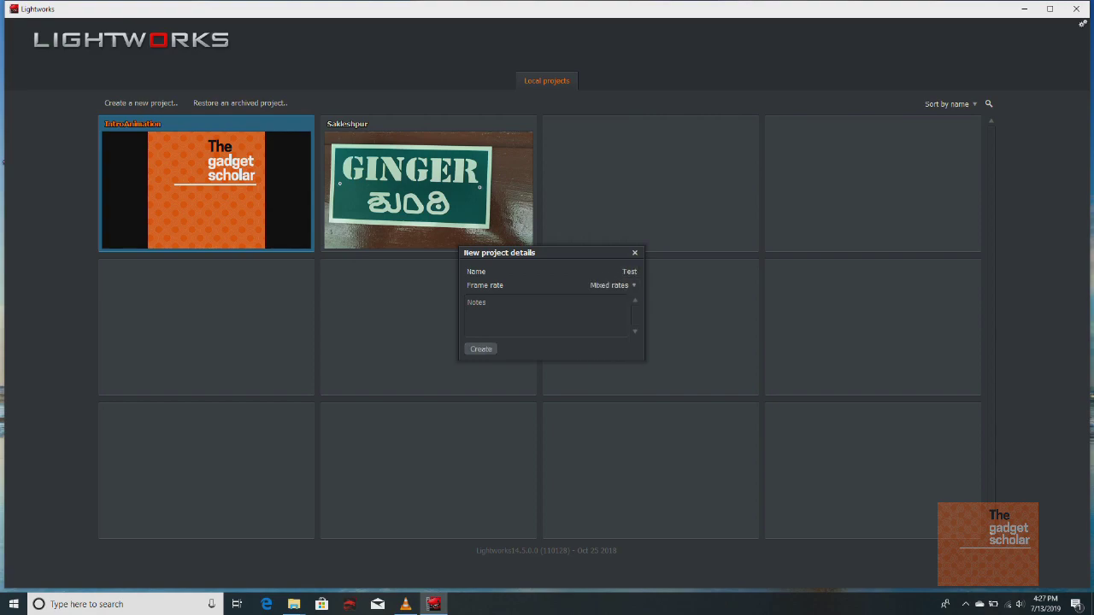
{"action": "key", "text": "Return"}
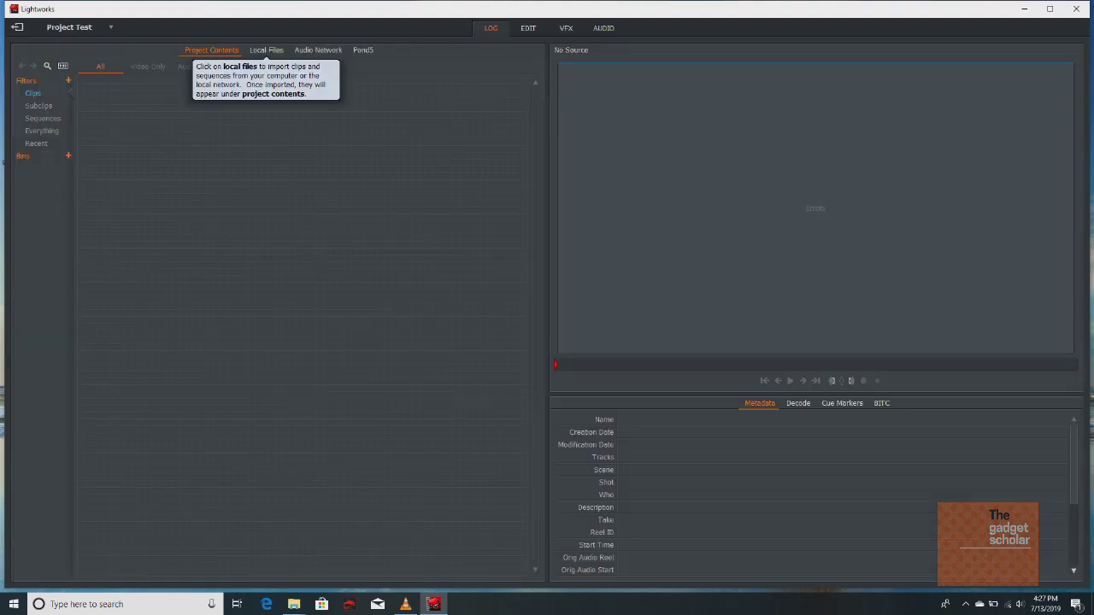
Step: Try to import IntroAnimation.mkv from D:\TGS\IntroFiles into the Test project and dismiss the import task log
{"action": "left_click", "coordinate": [266, 49]}
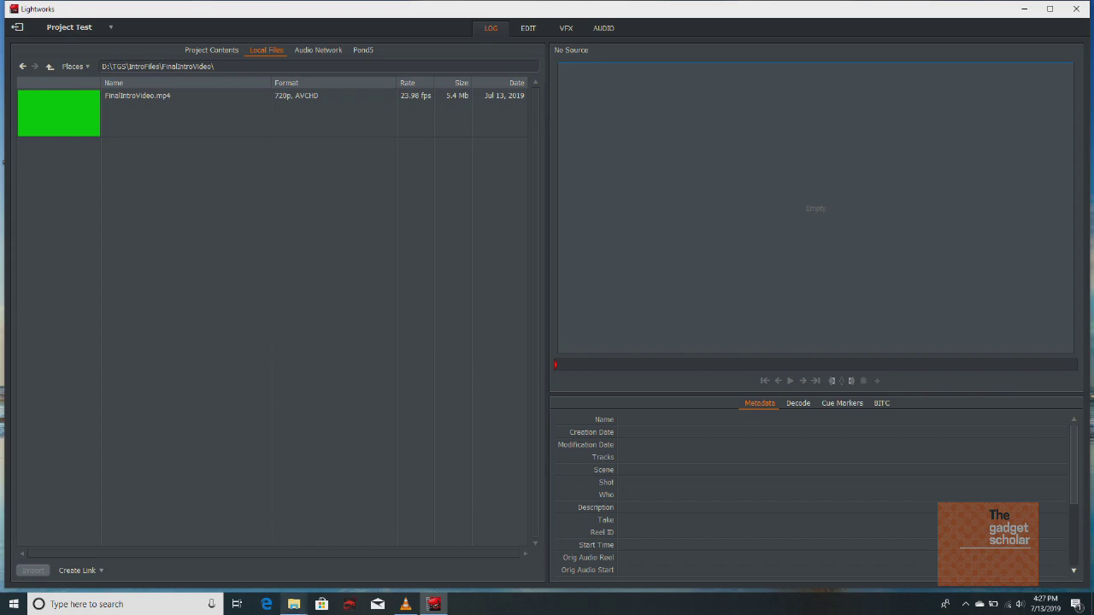
{"action": "left_click", "coordinate": [293, 604]}
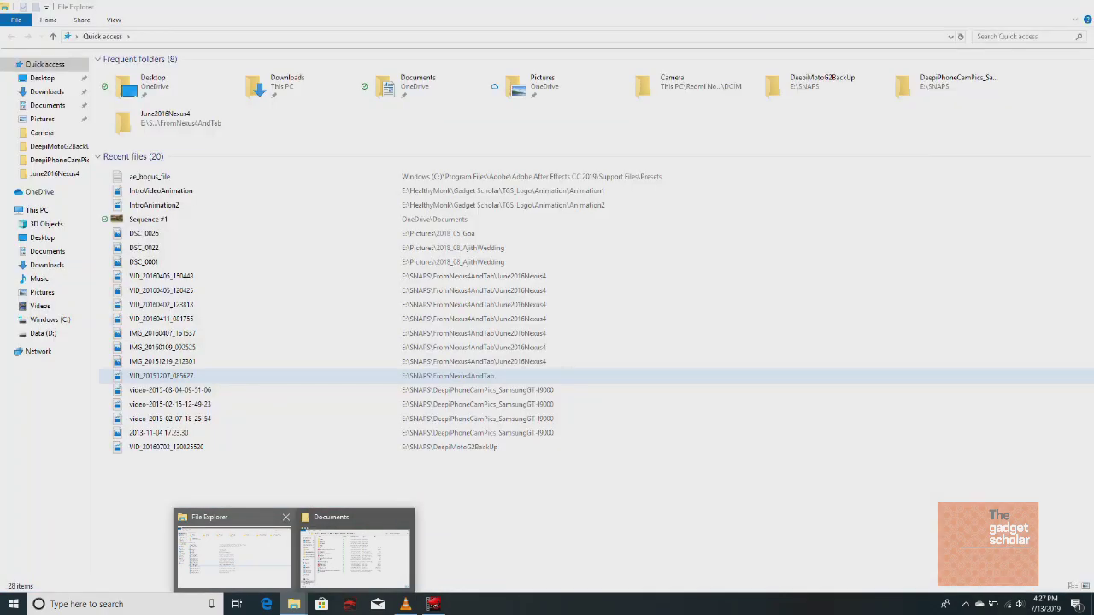
{"action": "left_click", "coordinate": [291, 528]}
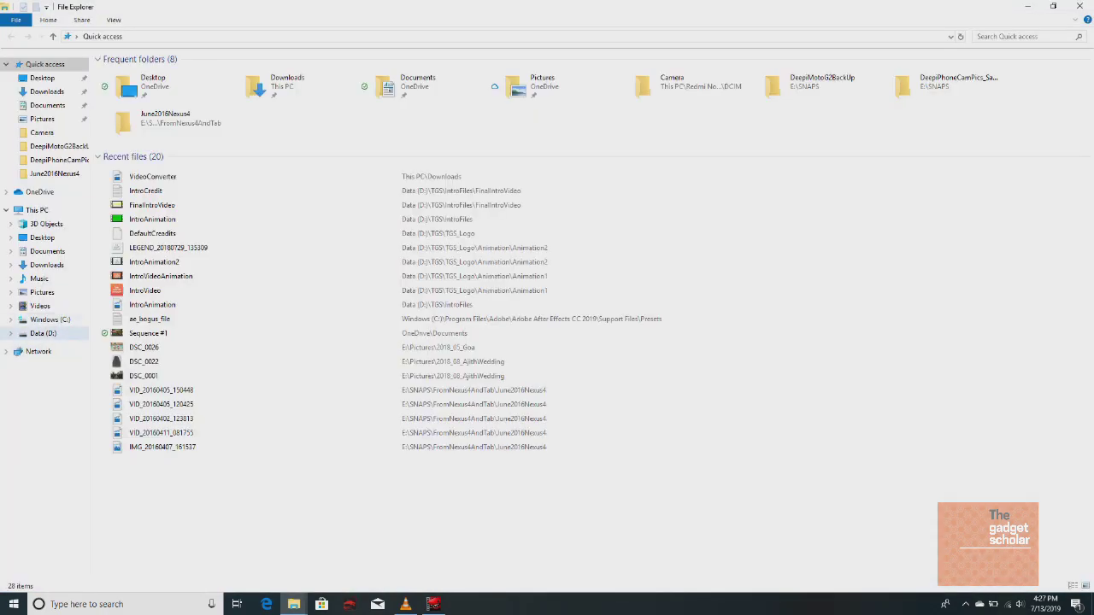
{"action": "left_click", "coordinate": [43, 333]}
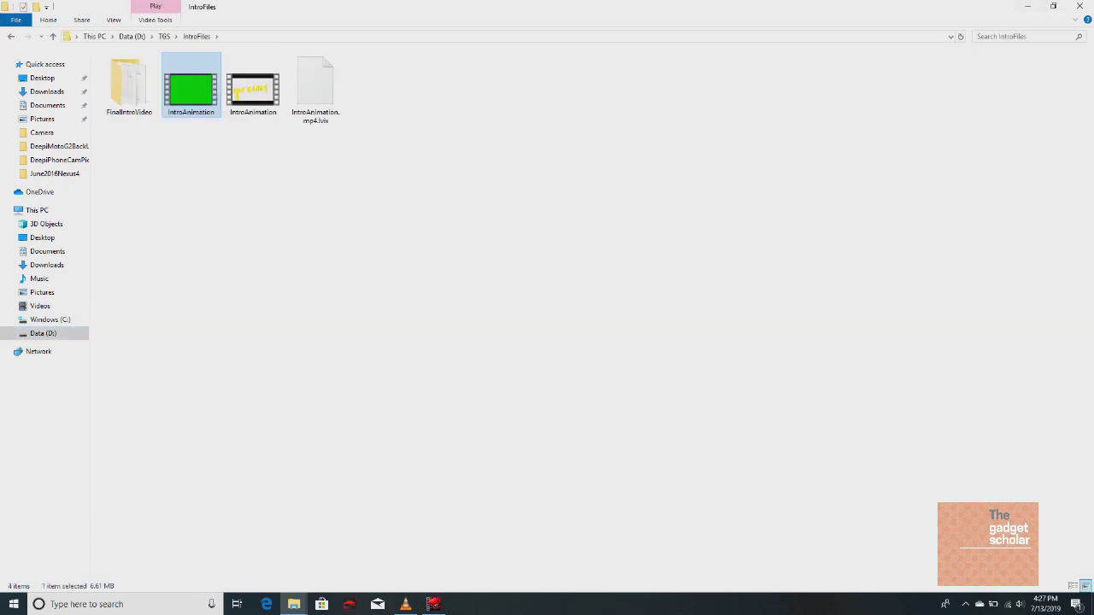
{"action": "left_click", "coordinate": [1054, 6]}
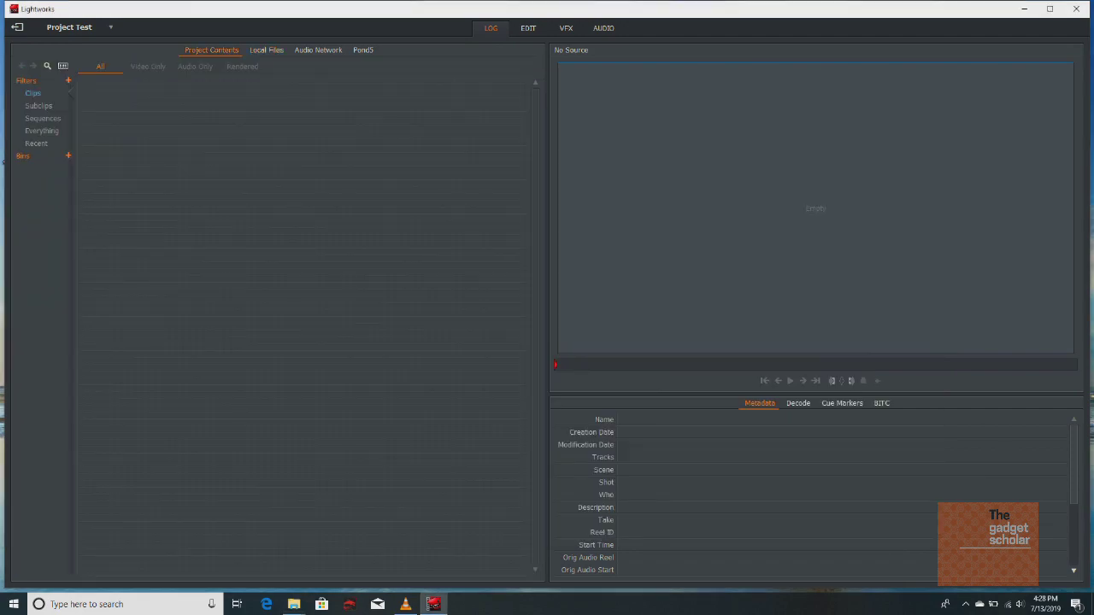
{"action": "key", "text": "alt+Tab"}
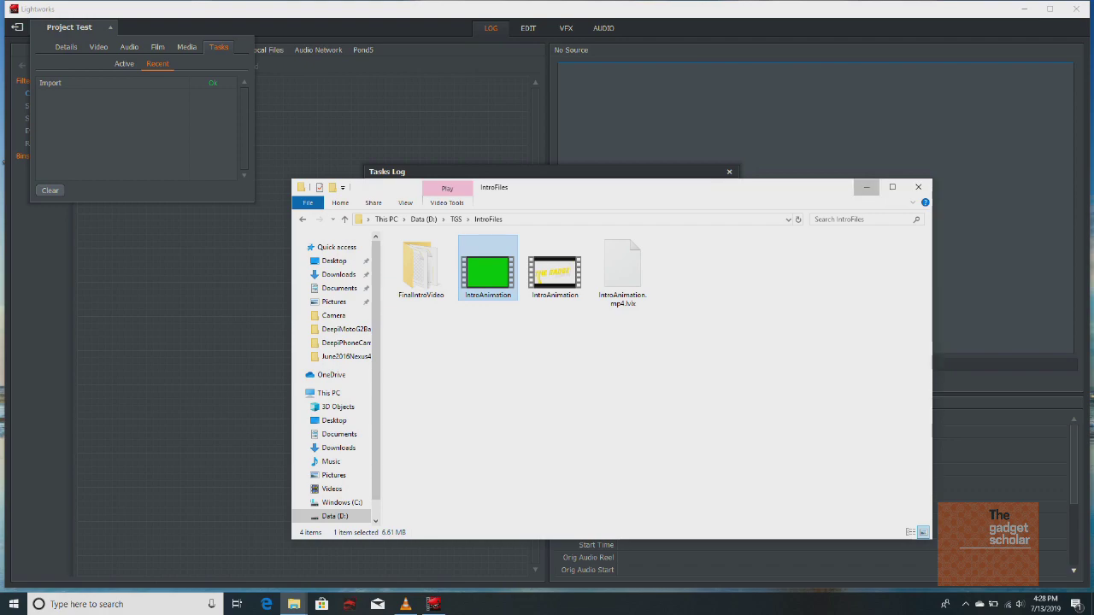
{"action": "key", "text": "alt+Tab"}
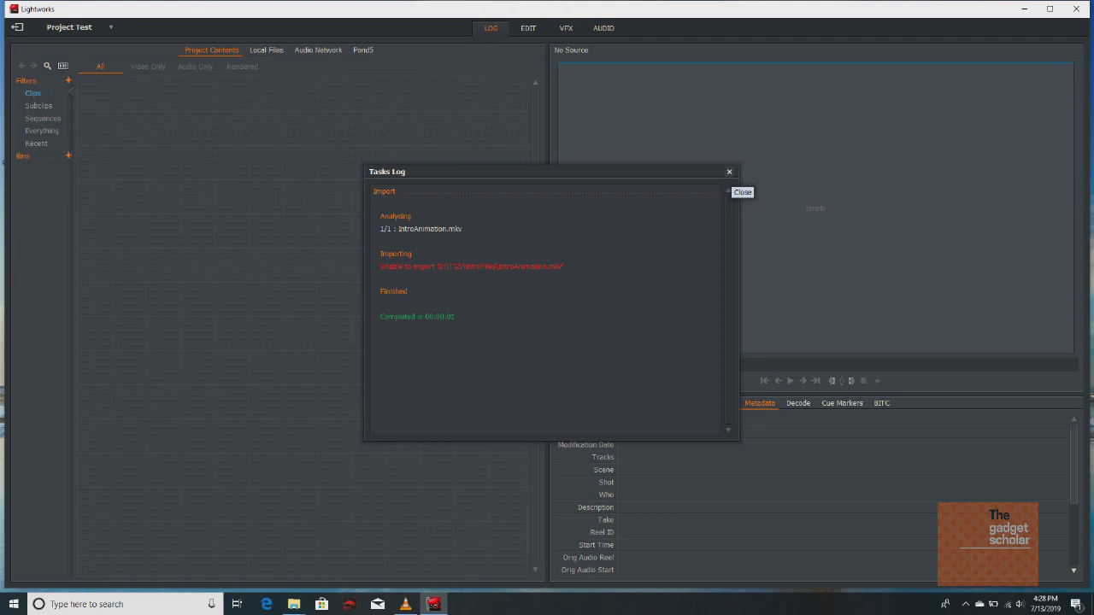
{"action": "left_click", "coordinate": [729, 171]}
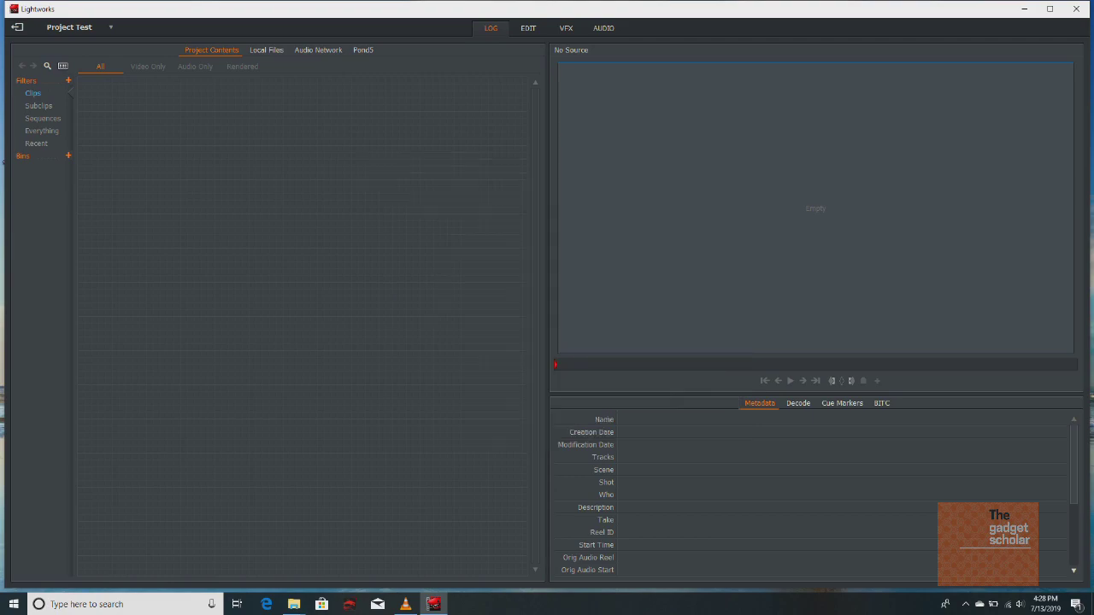
Step: Show the desktop and launch EaseFab Video Converter
{"action": "key", "text": "super+d"}
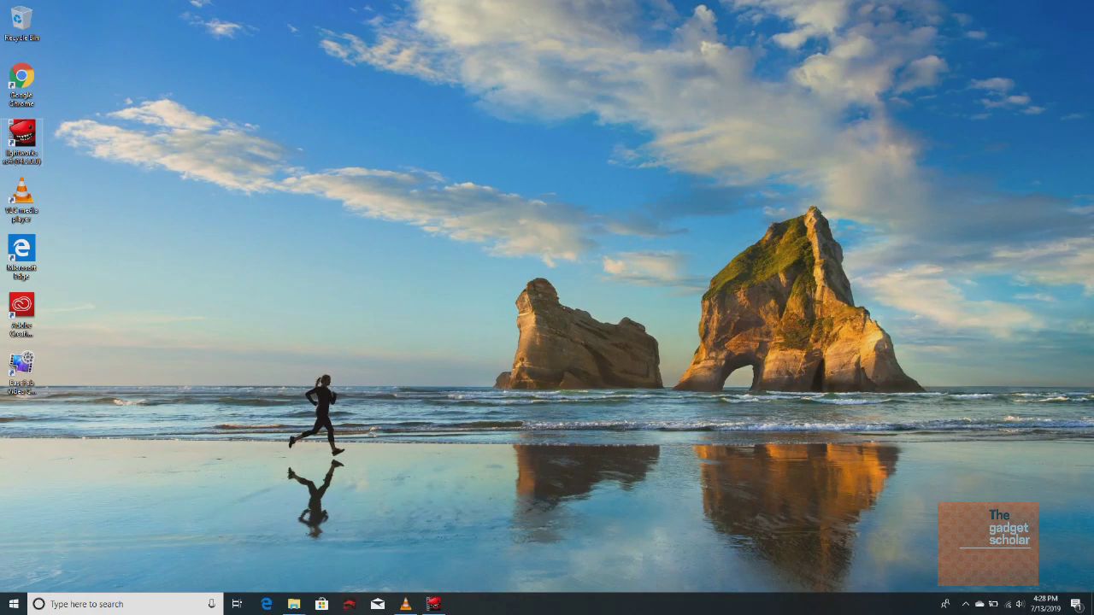
{"action": "left_click", "coordinate": [22, 370]}
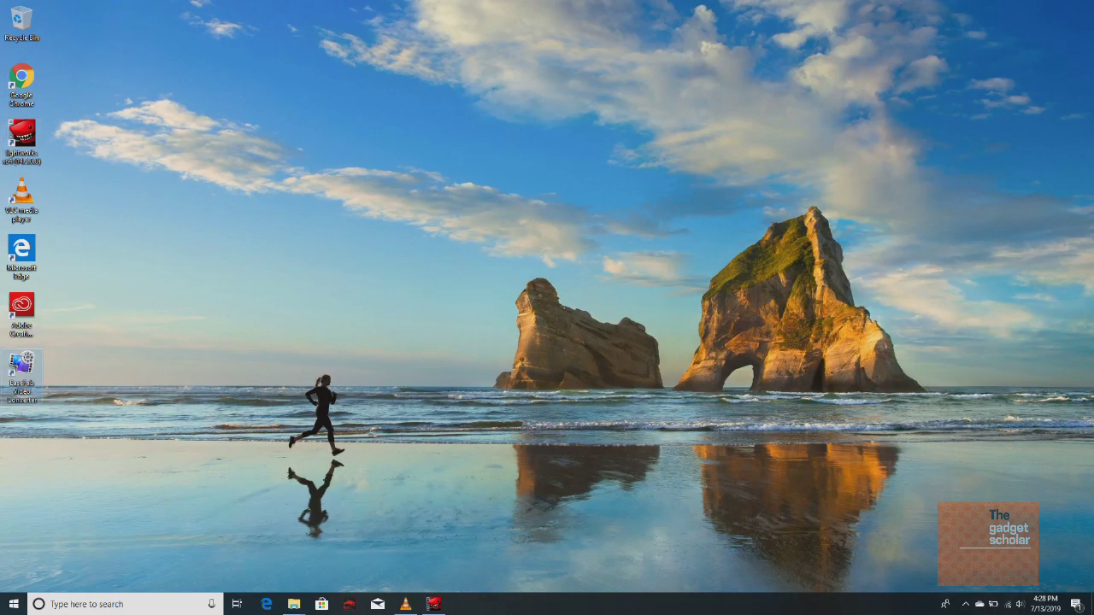
{"action": "key", "text": "Return"}
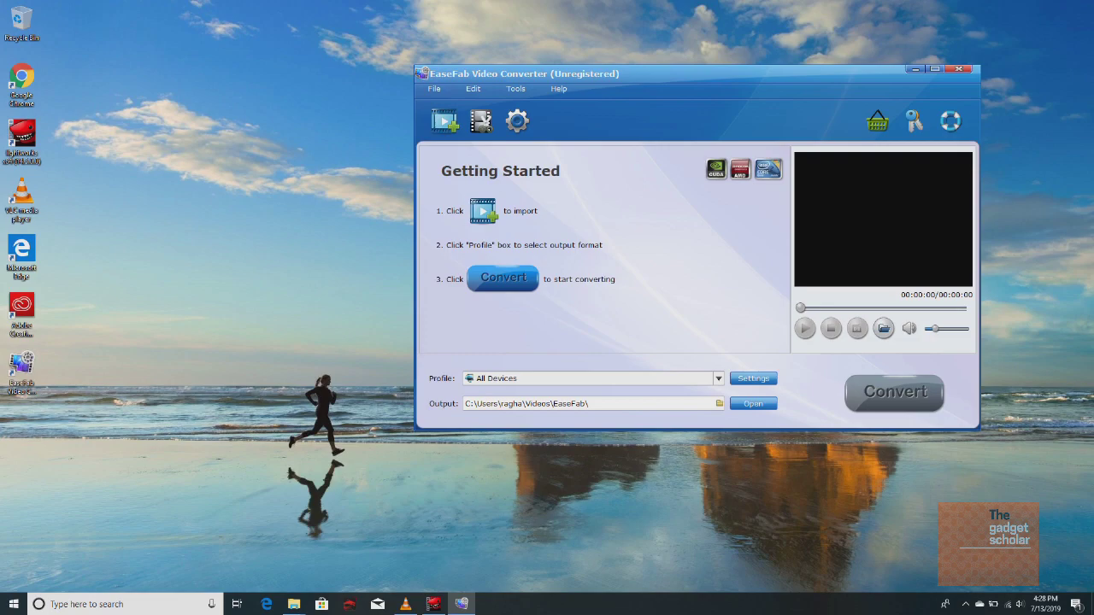
Step: Load the IntroAnimation.mkv video from D:\TGS\IntroFiles into the converter
{"action": "left_click", "coordinate": [444, 121]}
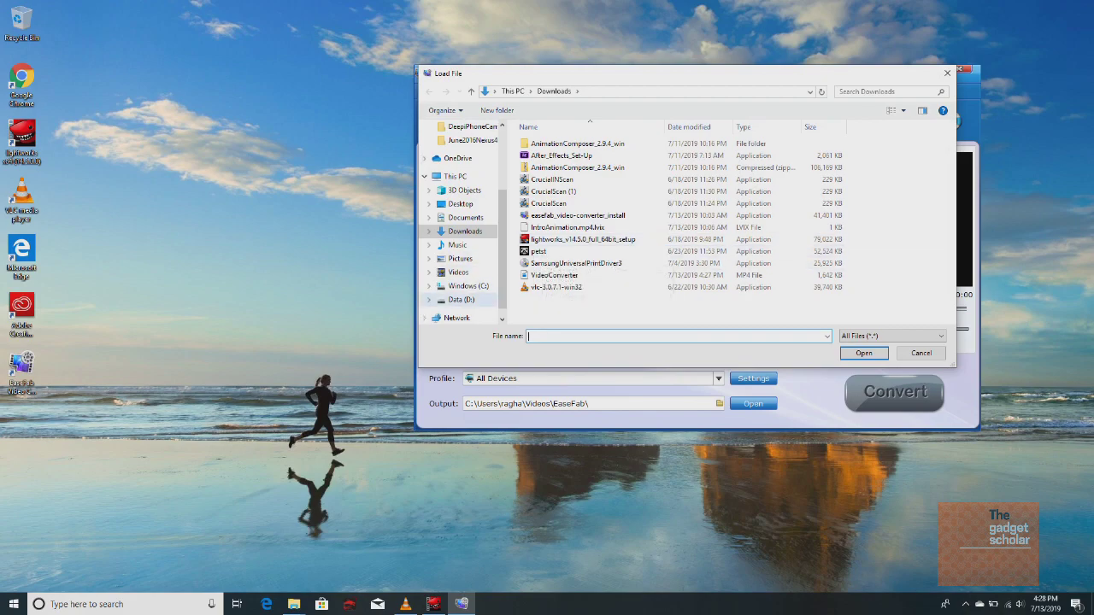
{"action": "left_click", "coordinate": [461, 299]}
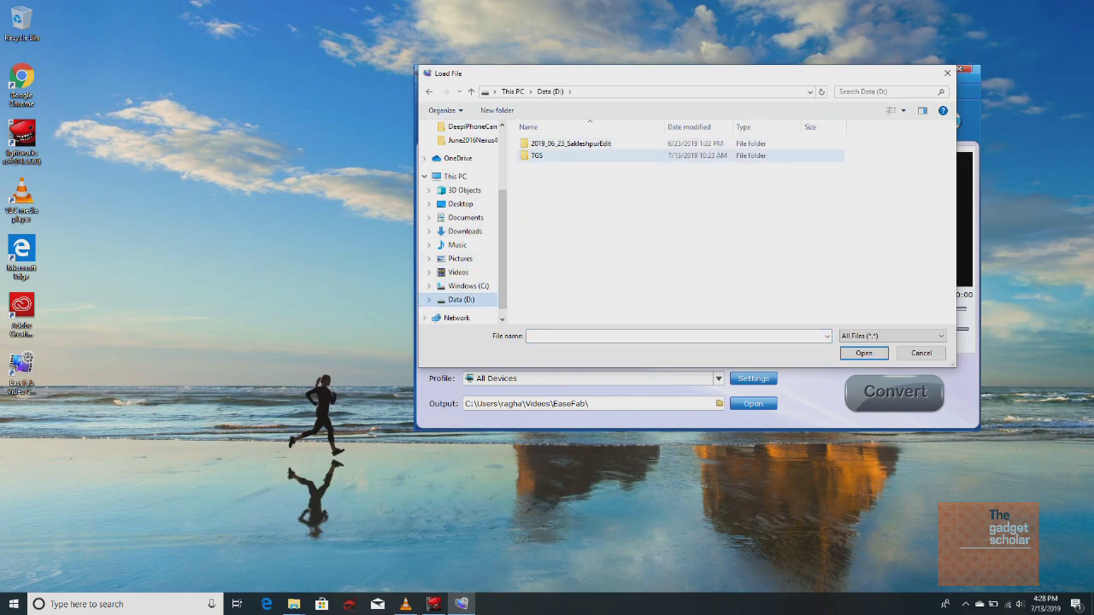
{"action": "double_click", "coordinate": [537, 156]}
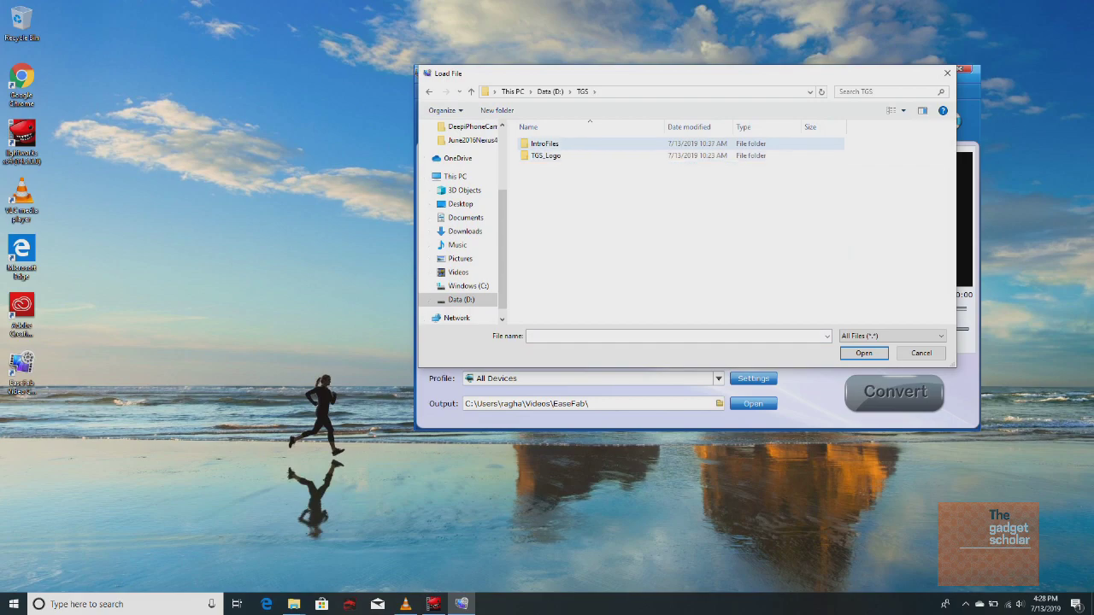
{"action": "double_click", "coordinate": [544, 144]}
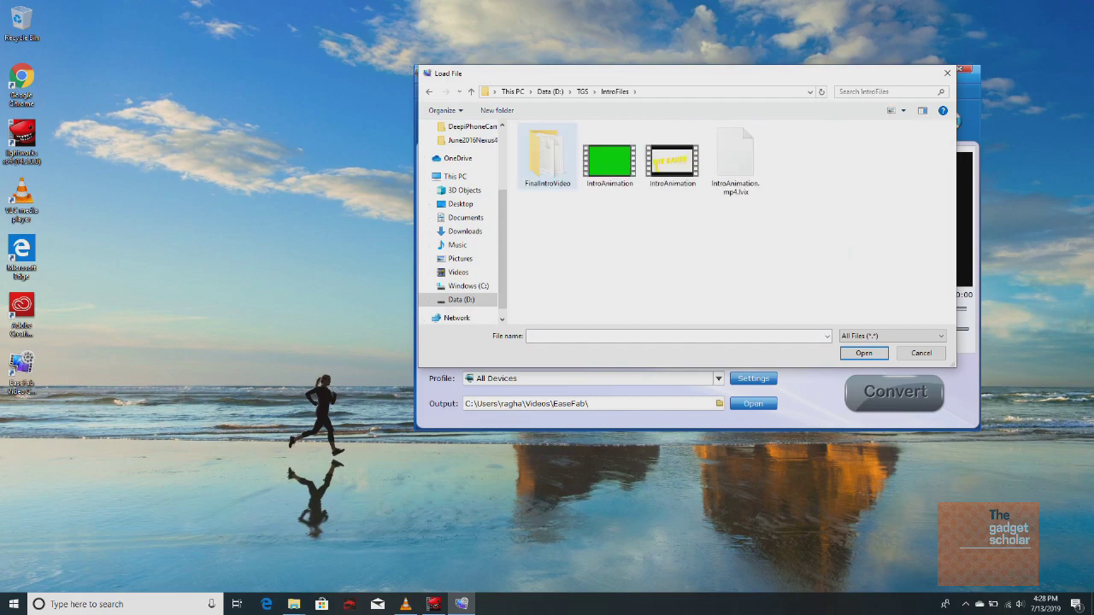
{"action": "double_click", "coordinate": [609, 158]}
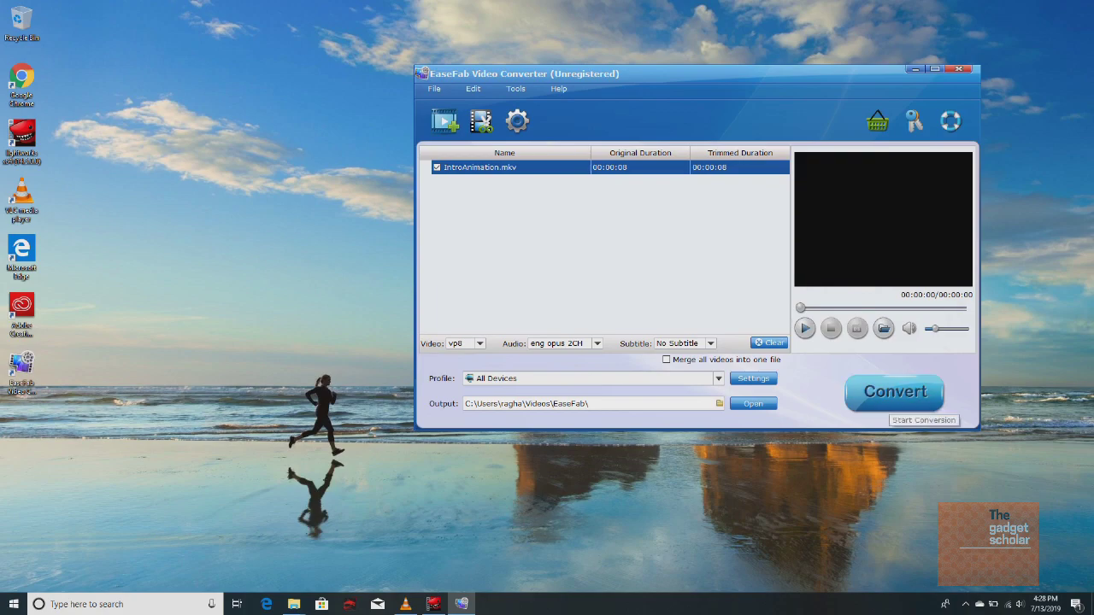
Step: Convert IntroAnimation.mkv in free trial mode with the All Devices profile and select the converted file in the EaseFab output folder
{"action": "left_click", "coordinate": [895, 391]}
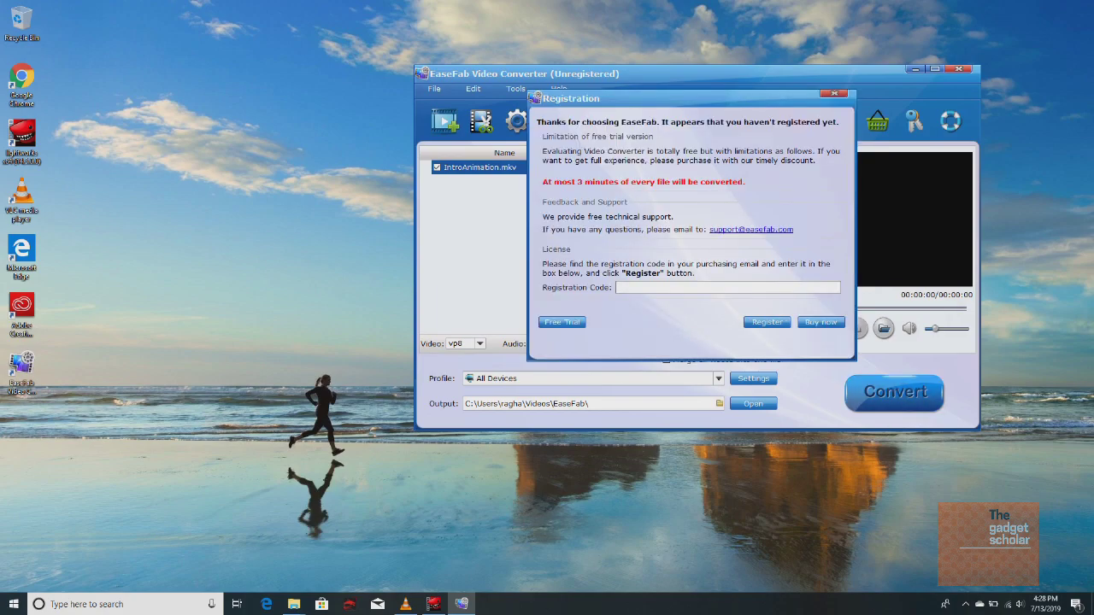
{"action": "left_click", "coordinate": [561, 322]}
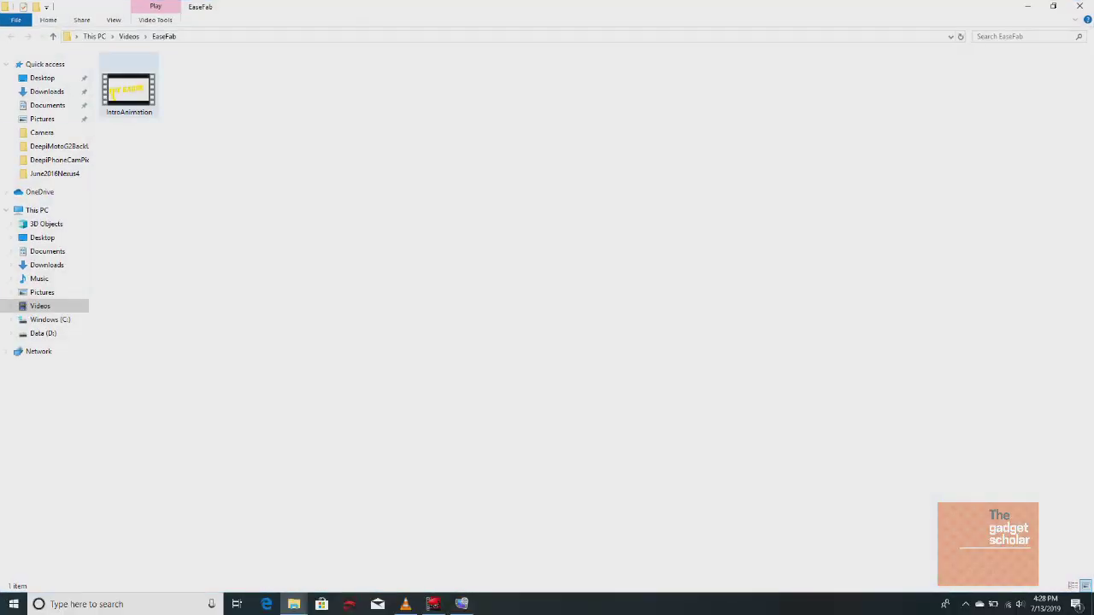
{"action": "left_click", "coordinate": [128, 90]}
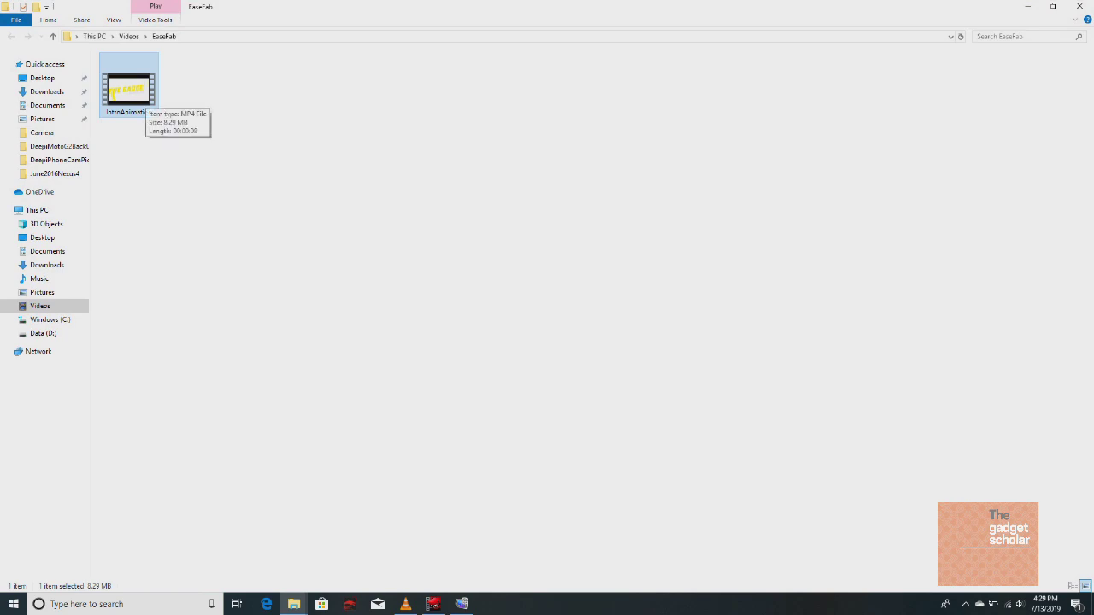
Step: Switch back to EaseFab Video Converter and close the finished conversion window
{"action": "key", "text": "alt+Tab"}
{"action": "key", "text": "alt+Tab"}
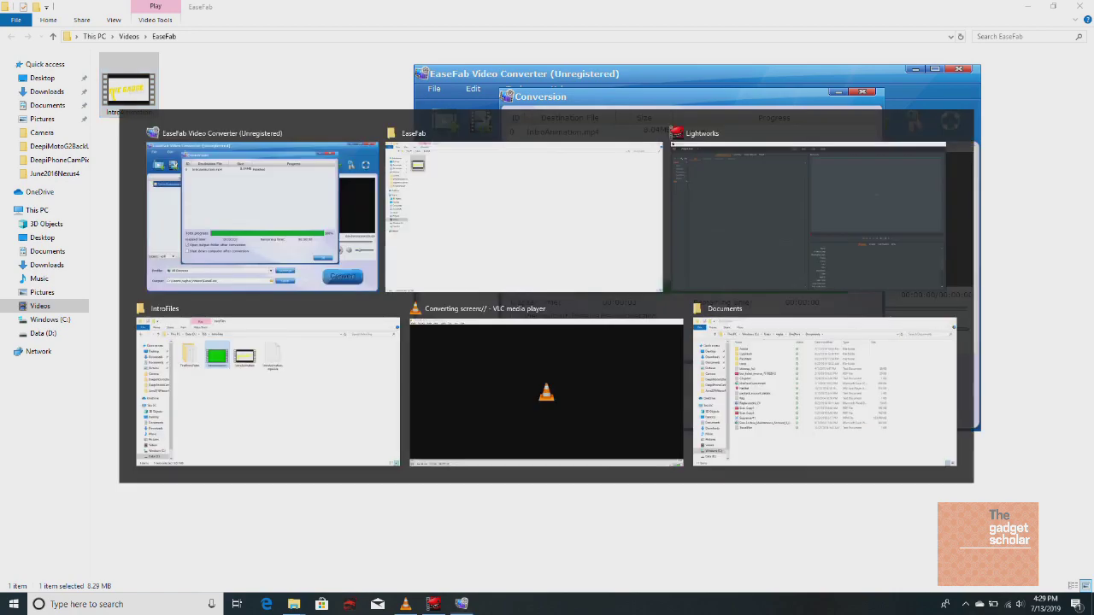
{"action": "key", "text": "Return"}
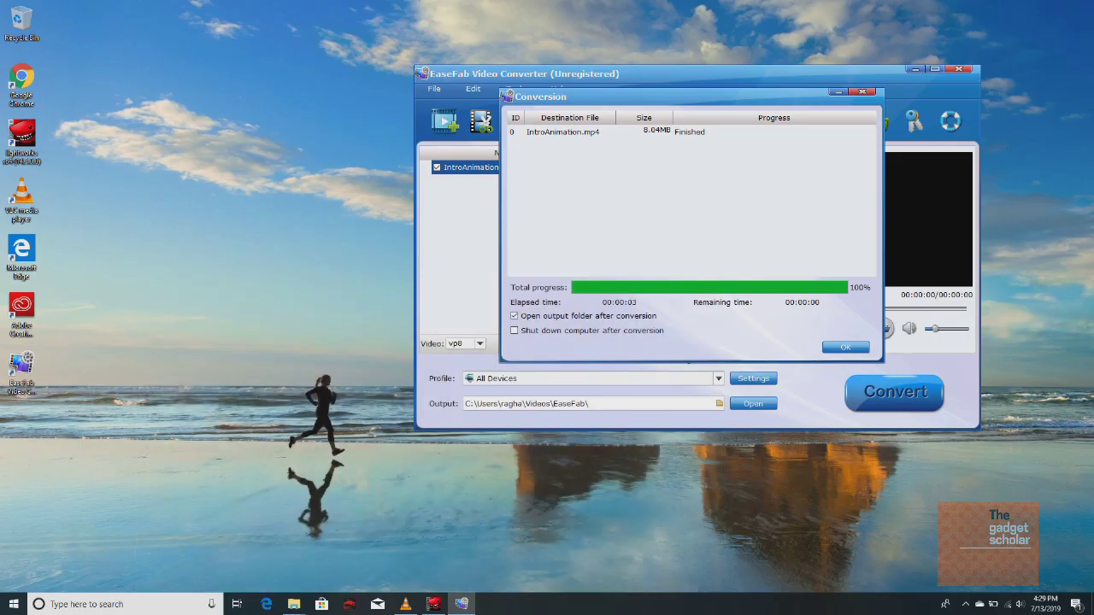
{"action": "left_click", "coordinate": [862, 91]}
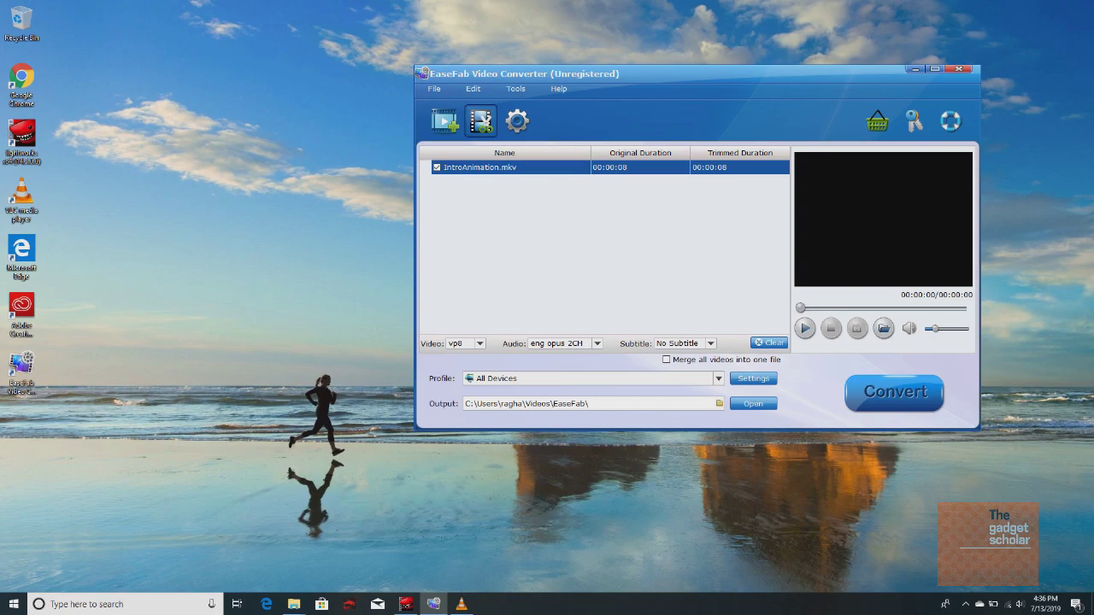
Step: Examine the video editor's trim settings and the converter's options, including NVIDIA GPU acceleration, without saving any changes
{"action": "left_click", "coordinate": [481, 120]}
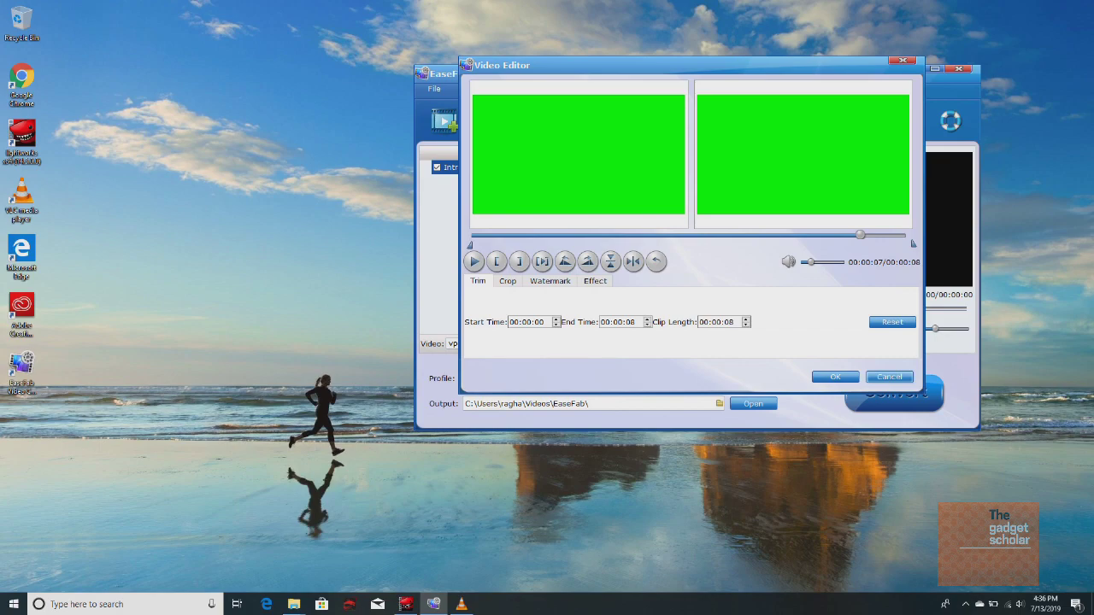
{"action": "left_click", "coordinate": [889, 377]}
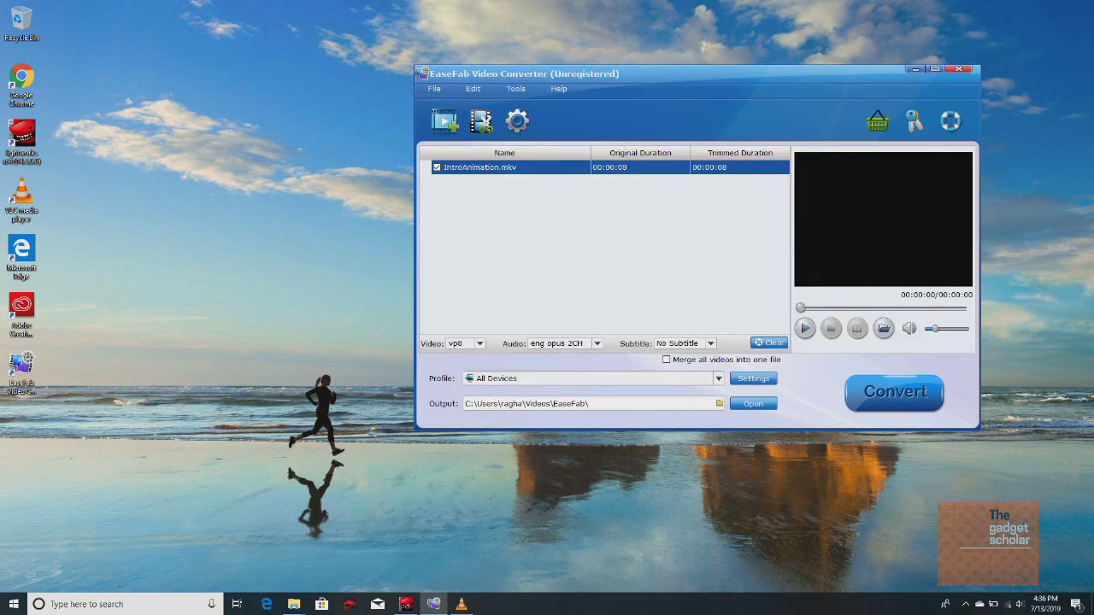
{"action": "left_click", "coordinate": [517, 121]}
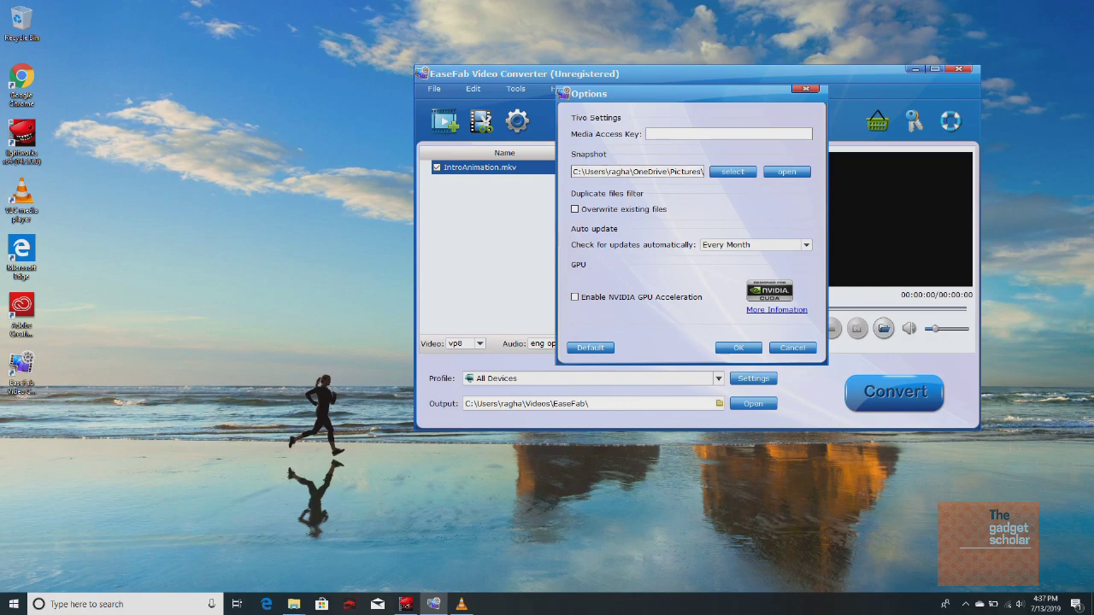
{"action": "left_click", "coordinate": [575, 297]}
{"action": "left_click", "coordinate": [574, 297]}
{"action": "left_click", "coordinate": [793, 348]}
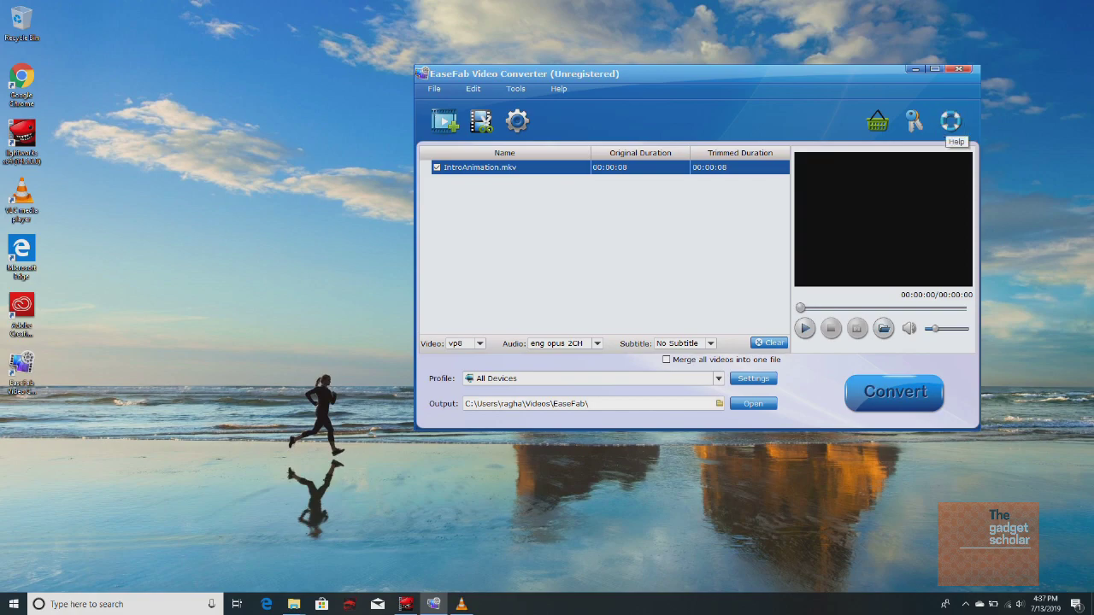
Step: Close EaseFab Video Converter and switch to VLC media player
{"action": "key", "text": "alt+F4"}
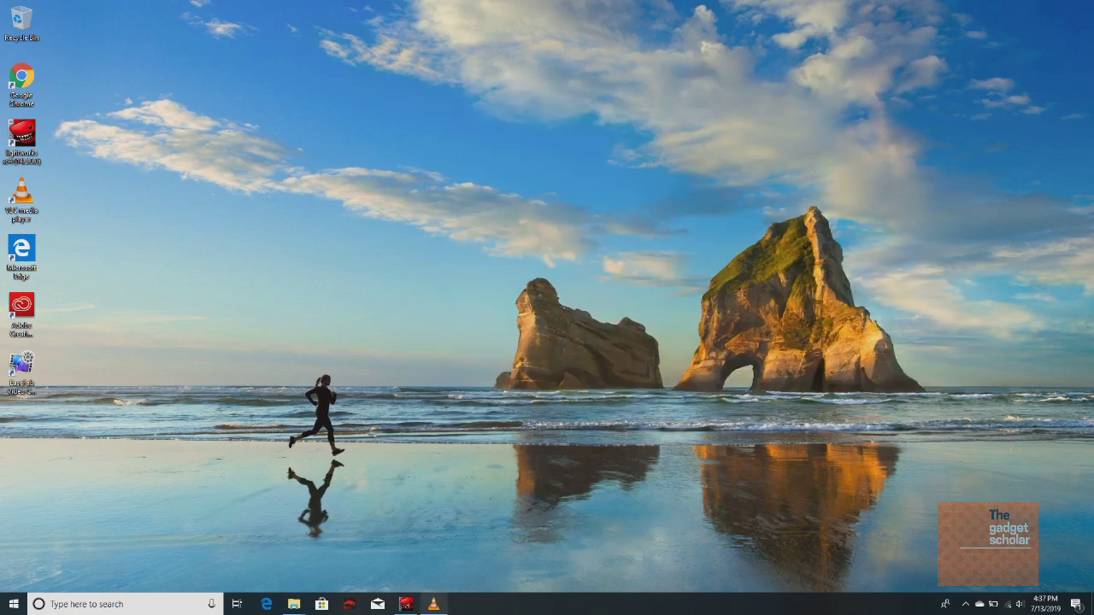
{"action": "left_click", "coordinate": [433, 605]}
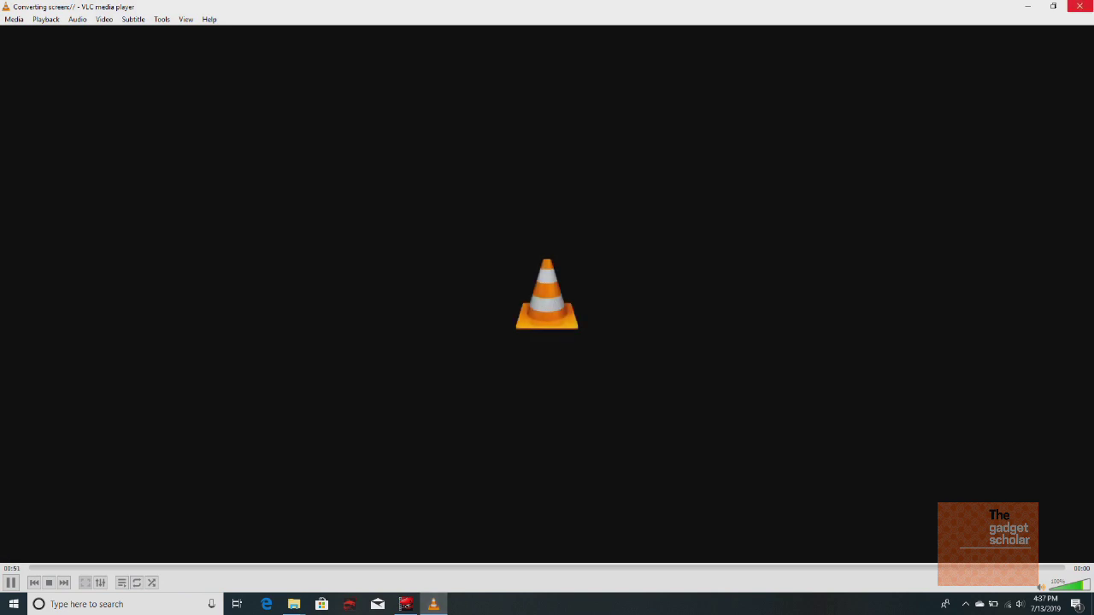